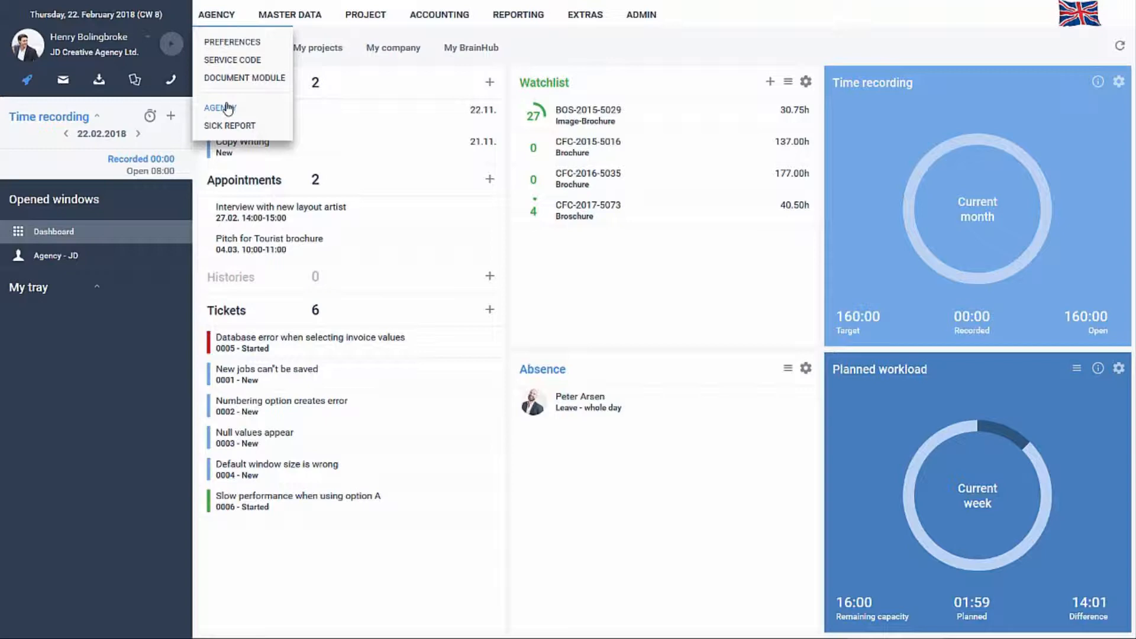
- Open the agency's own record and look through the choices available for Business 1 and Business 2
{"action": "left_click", "coordinate": [228, 109]}
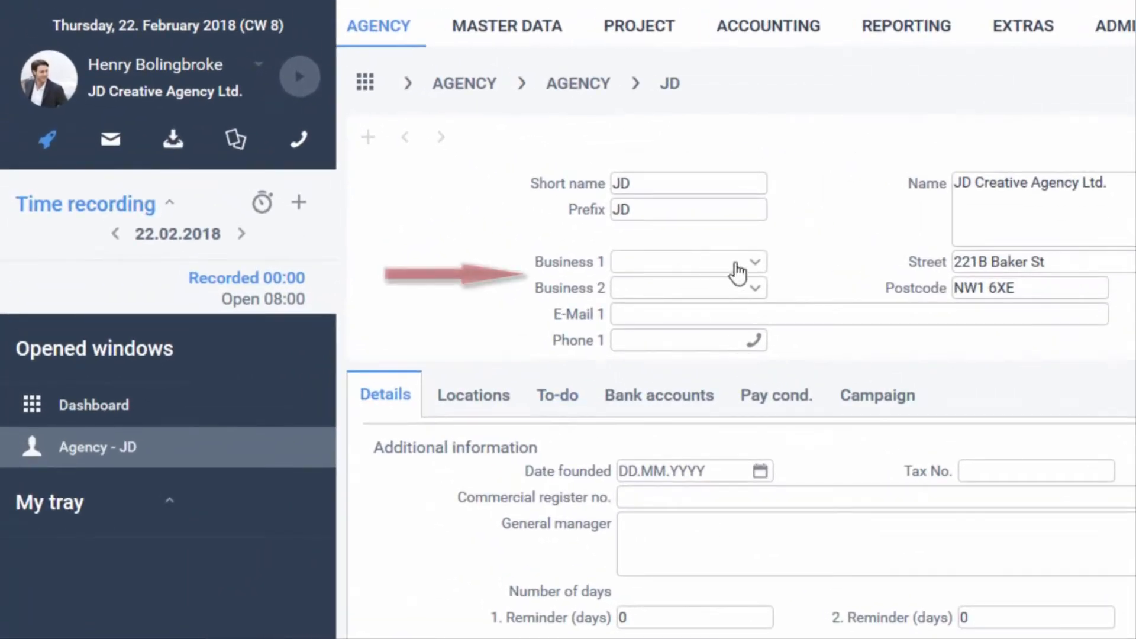
{"action": "left_click", "coordinate": [754, 265]}
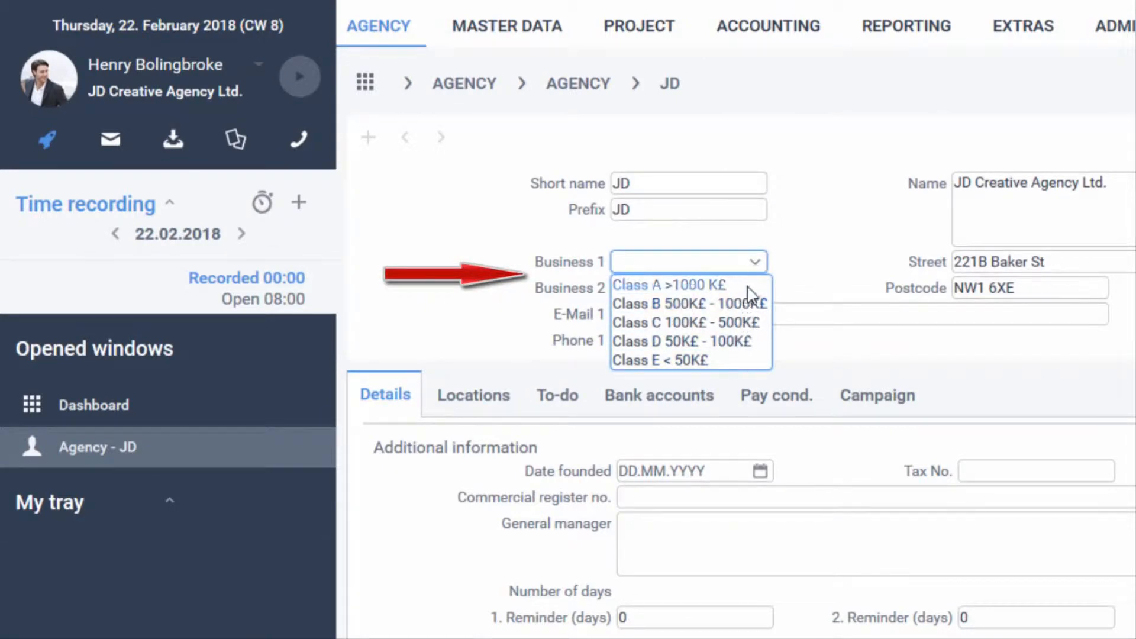
{"action": "left_click", "coordinate": [813, 272]}
{"action": "left_click", "coordinate": [757, 290]}
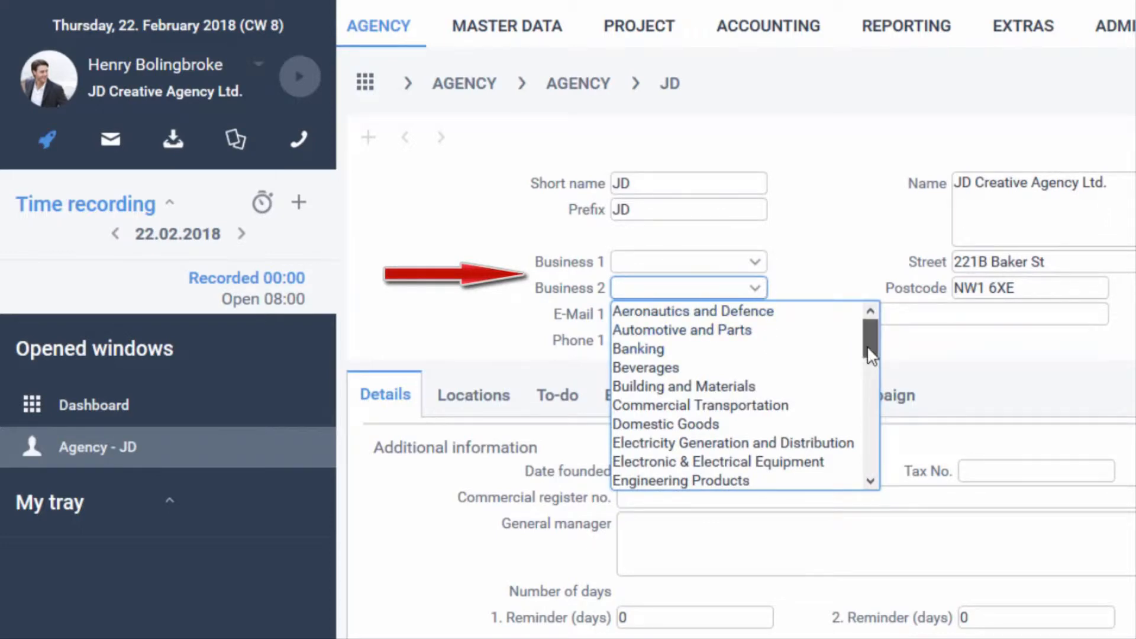
{"action": "mouse_move", "coordinate": [868, 346]}
{"action": "left_mouse_down"}
{"action": "mouse_move", "coordinate": [864, 460]}
{"action": "mouse_move", "coordinate": [869, 396]}
{"action": "left_mouse_up"}
{"action": "left_click", "coordinate": [854, 203]}
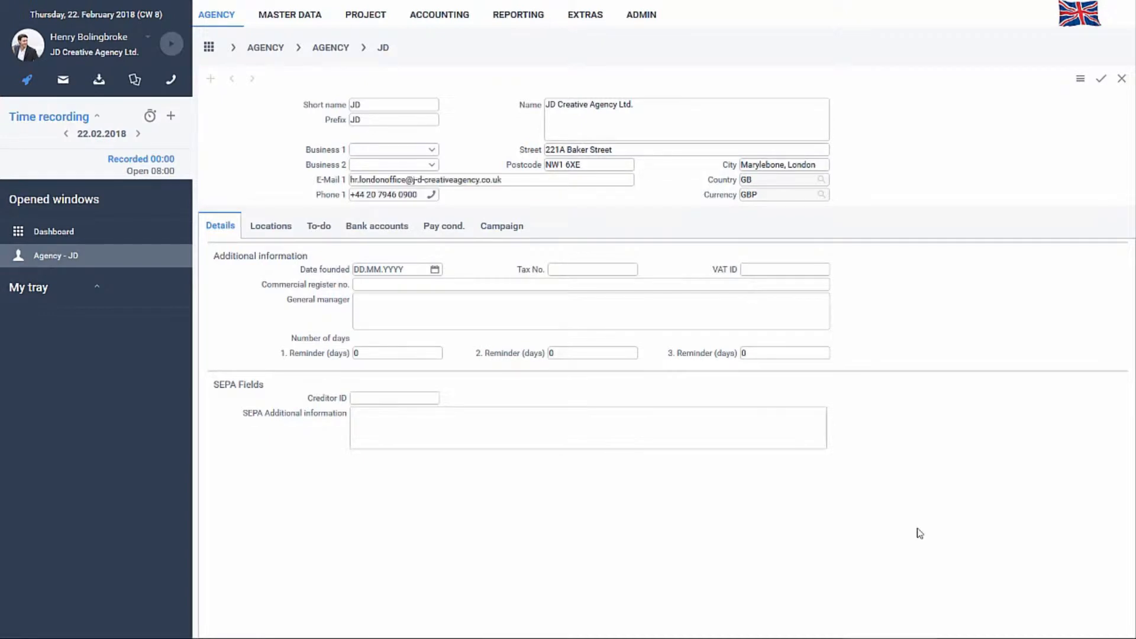
- Review the agency's location addresses, communication data, bank accounts and payment conditions
{"action": "left_click", "coordinate": [261, 231]}
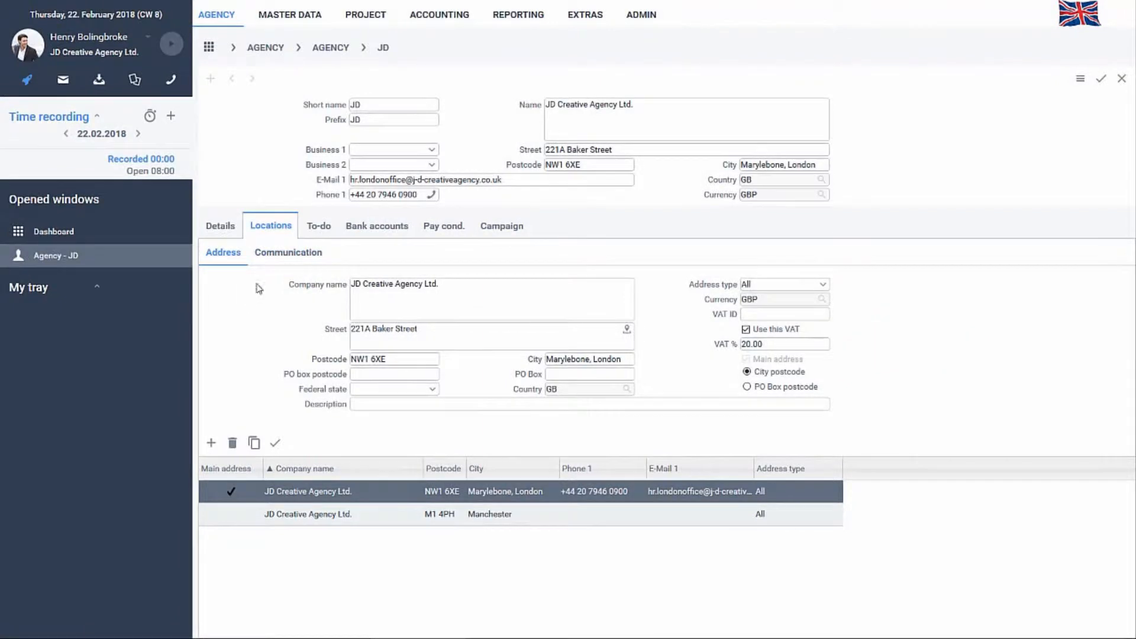
{"action": "left_click", "coordinate": [283, 258]}
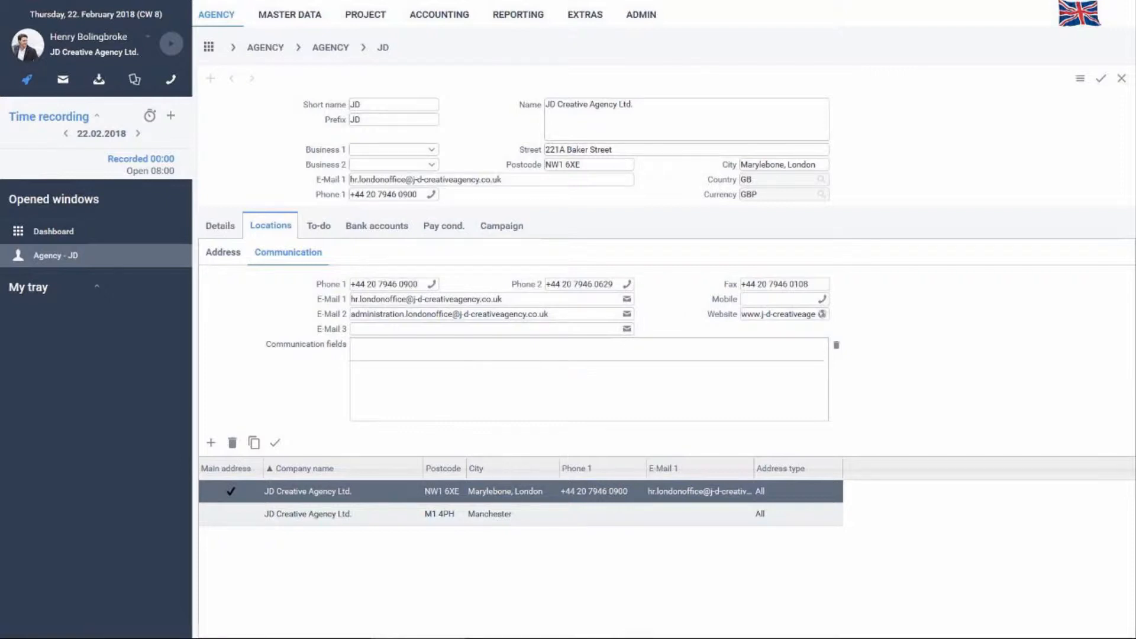
{"action": "left_click", "coordinate": [396, 230]}
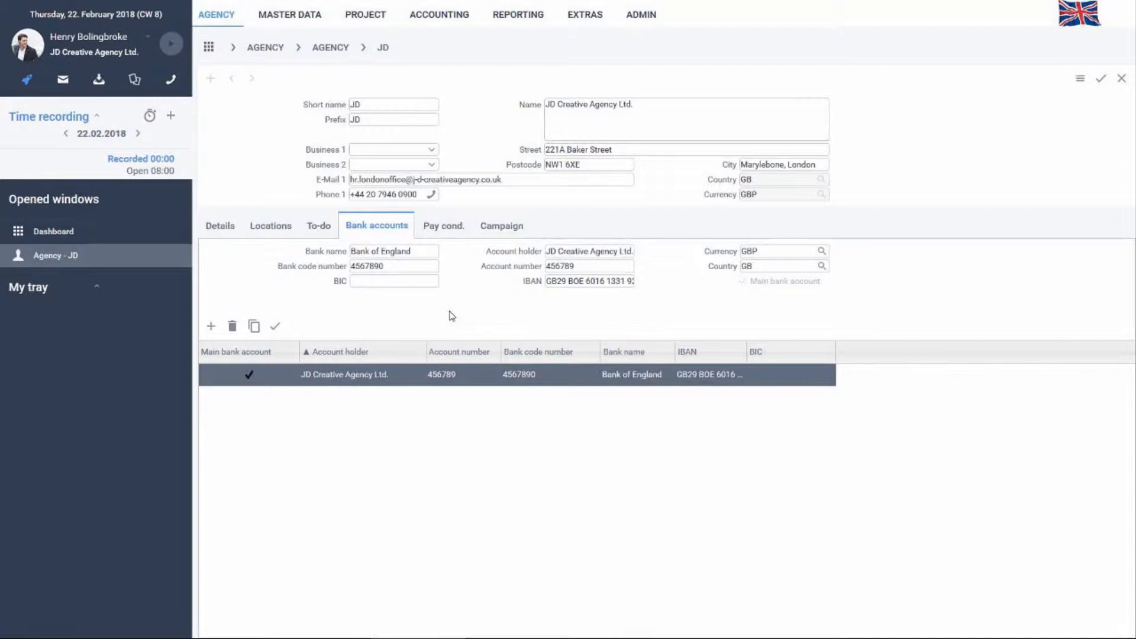
{"action": "left_click", "coordinate": [456, 233]}
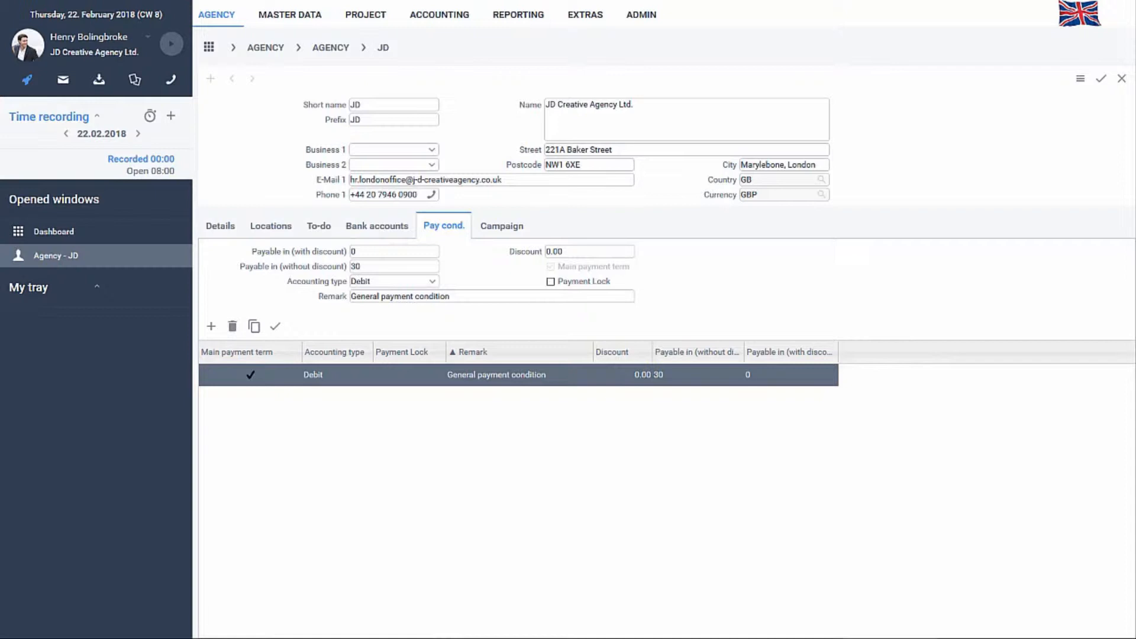
- Save the agency record and close its window
{"action": "left_click", "coordinate": [1101, 81]}
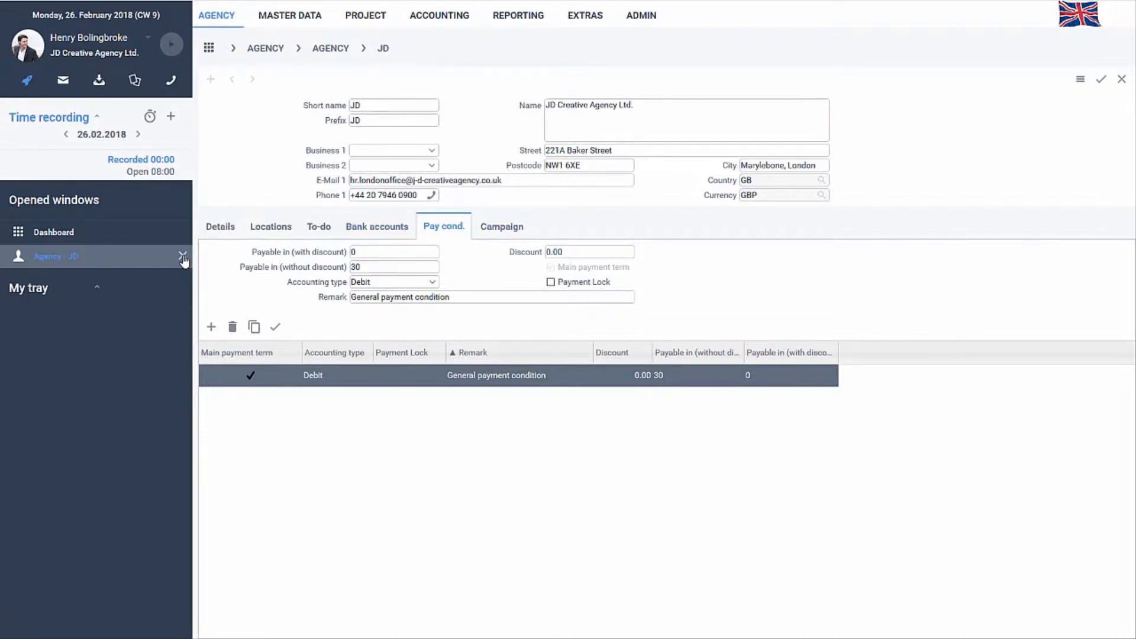
{"action": "left_click", "coordinate": [184, 260]}
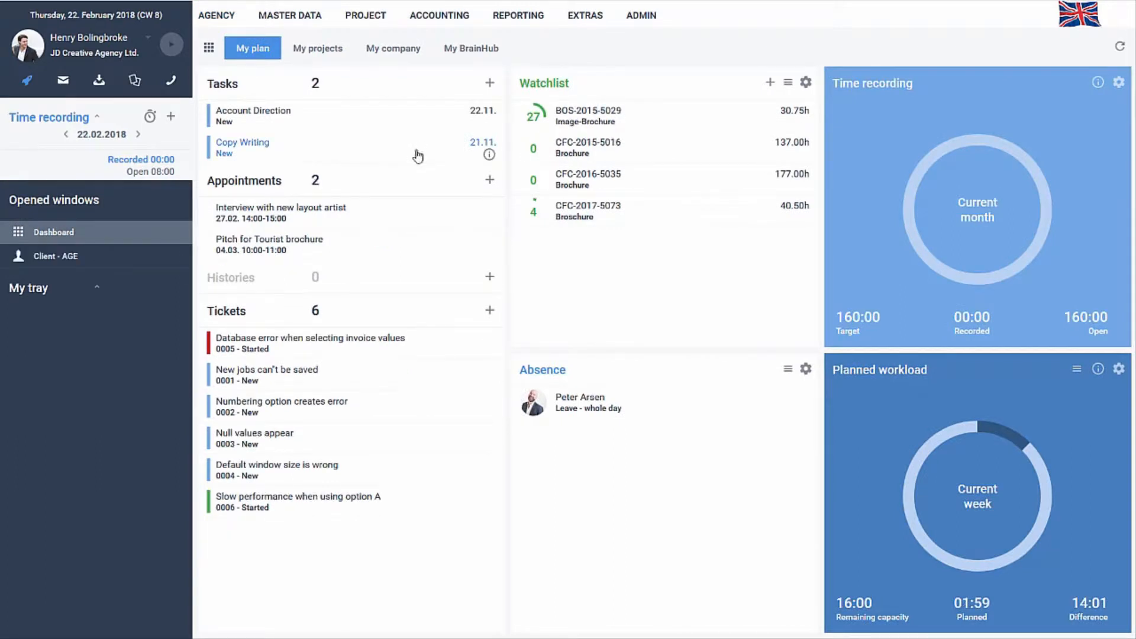
- Open the Airbus Ltd. client record from the master data and view the details of its first listed contact
{"action": "left_click", "coordinate": [290, 15]}
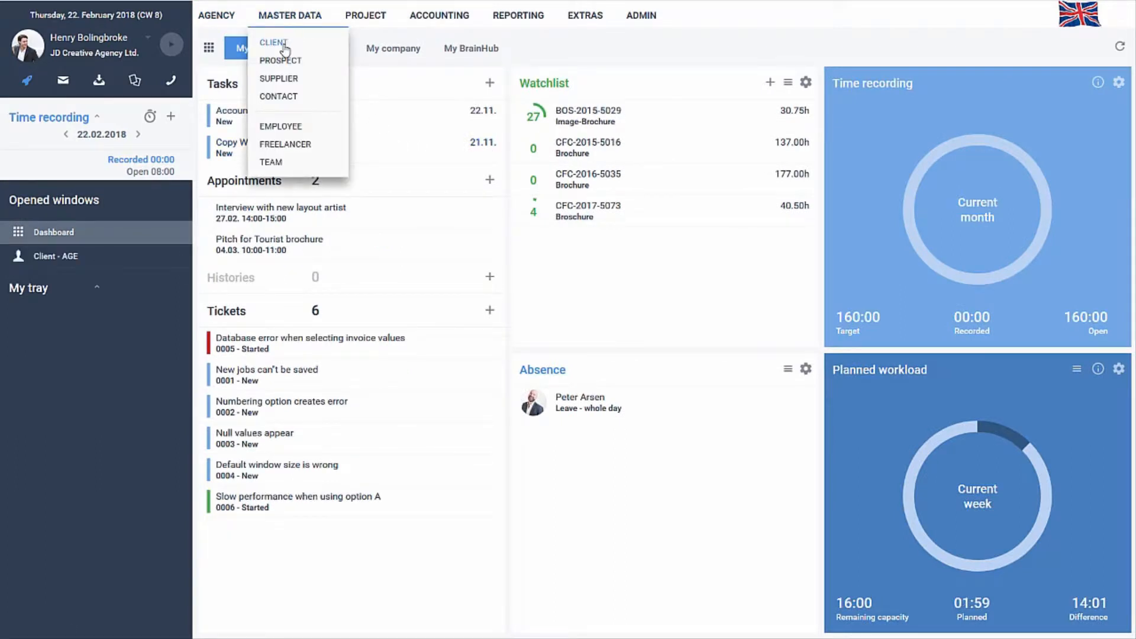
{"action": "left_click", "coordinate": [284, 47]}
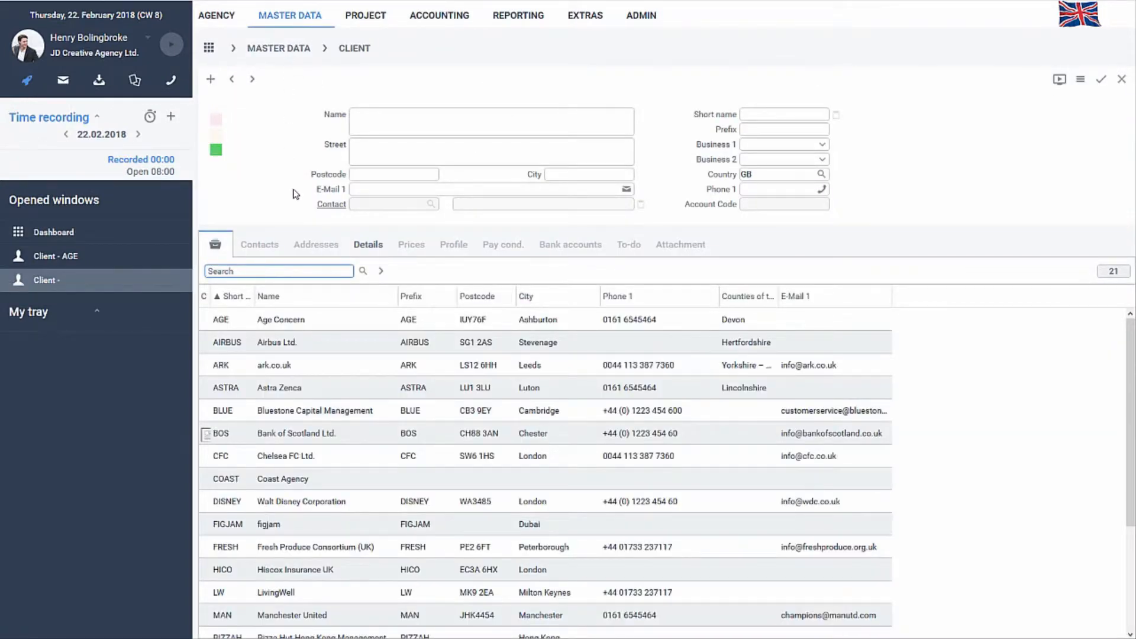
{"action": "left_click", "coordinate": [308, 346]}
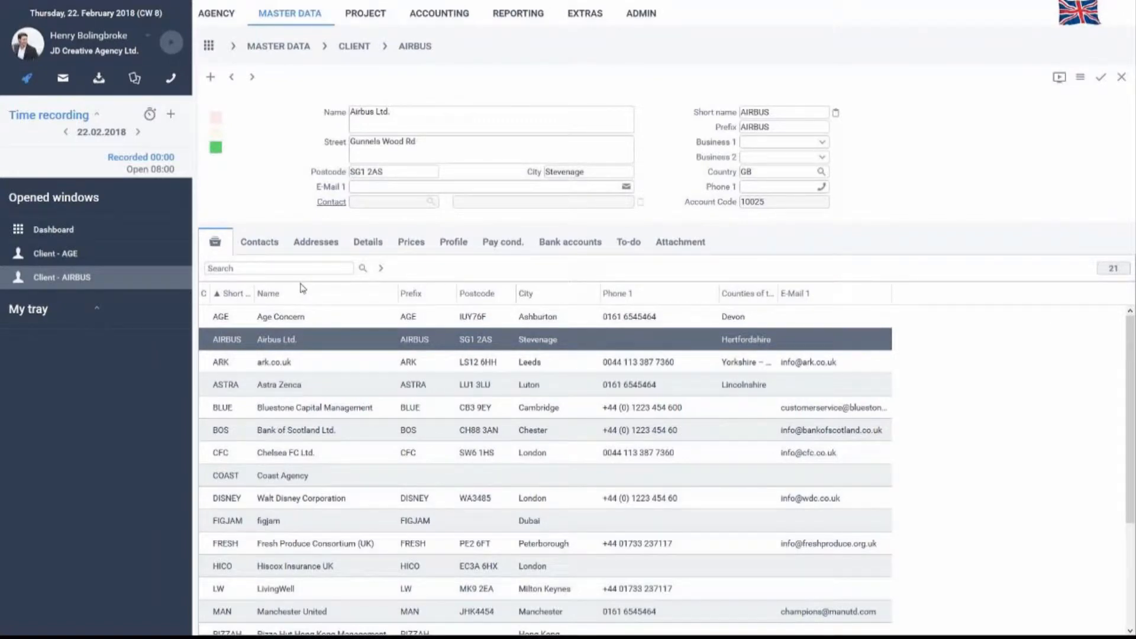
{"action": "left_click", "coordinate": [251, 250]}
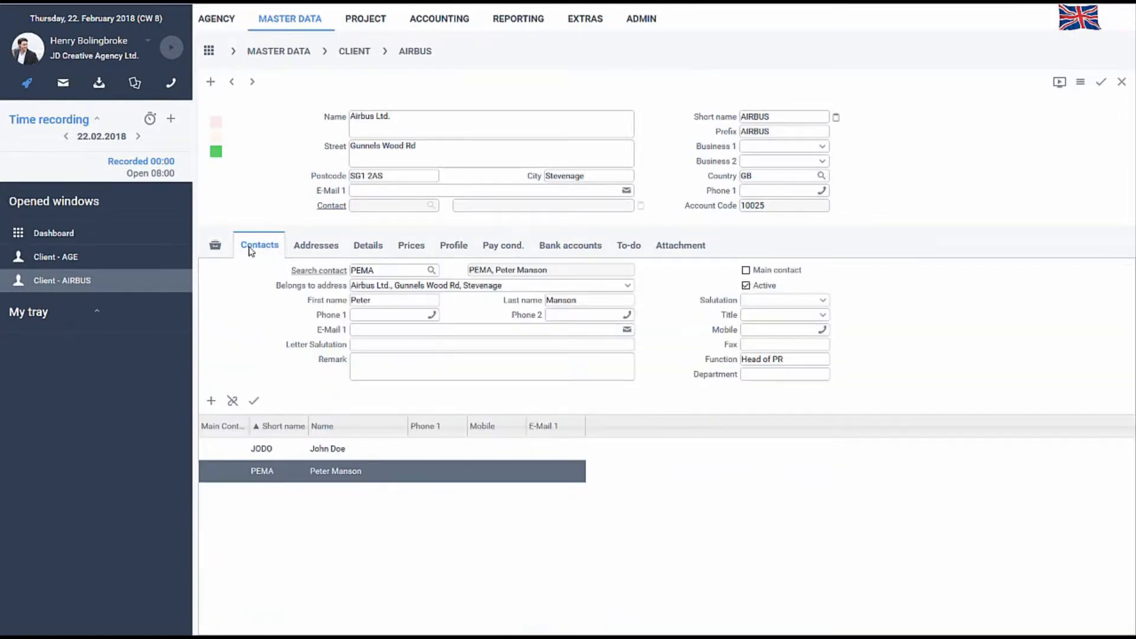
{"action": "left_click", "coordinate": [308, 460]}
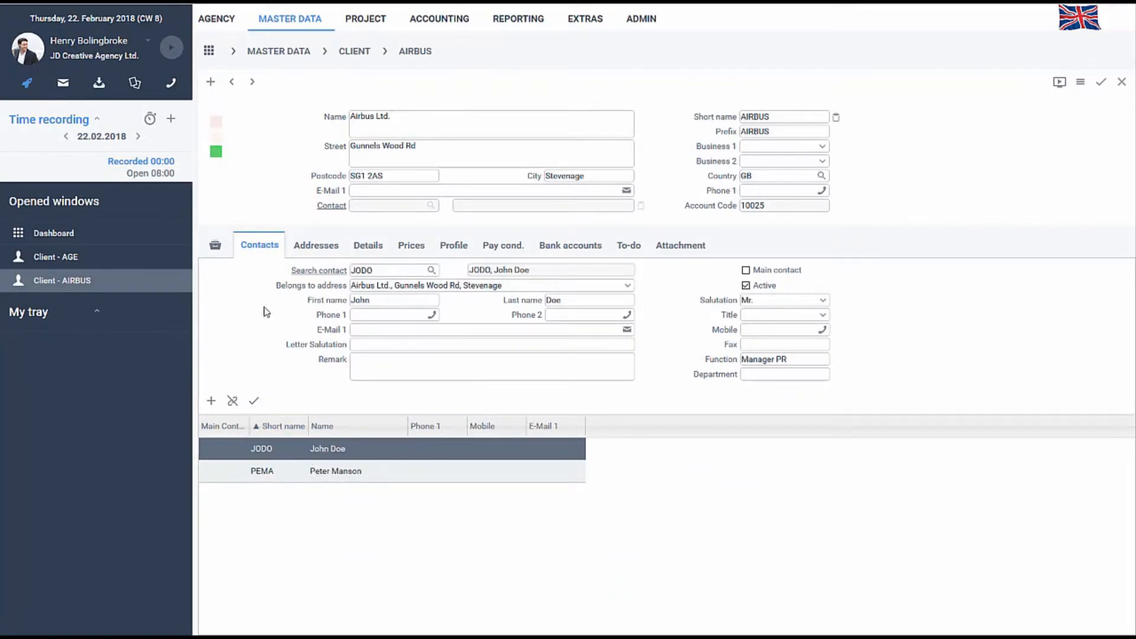
- View the Airbus Ltd. address data and the available address types without changing the selection
{"action": "left_click", "coordinate": [316, 248]}
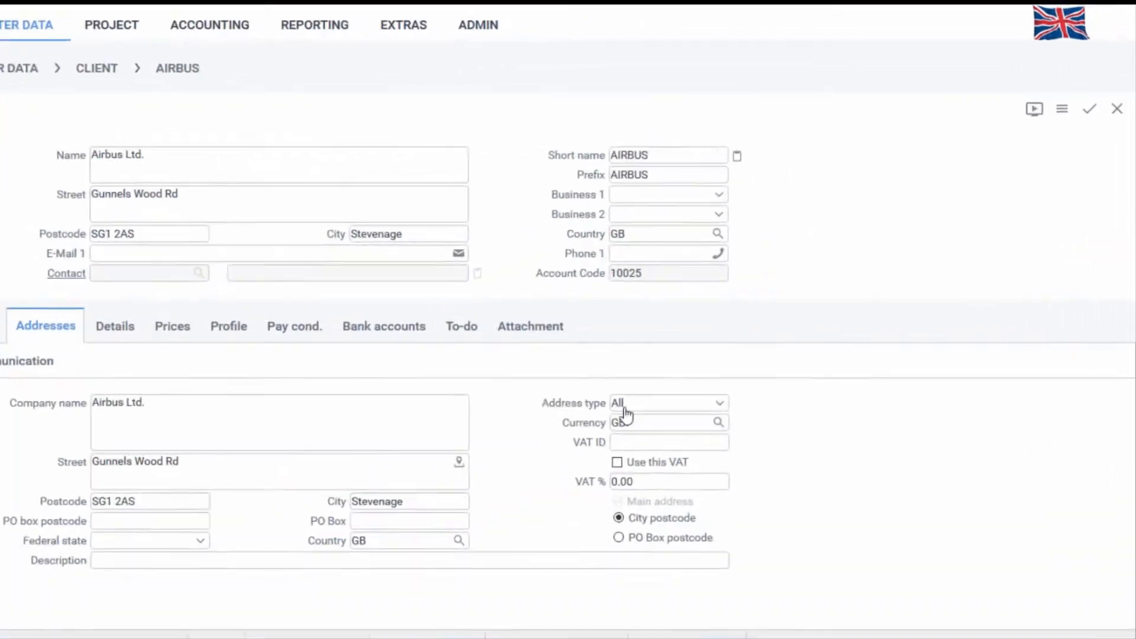
{"action": "left_click", "coordinate": [713, 416]}
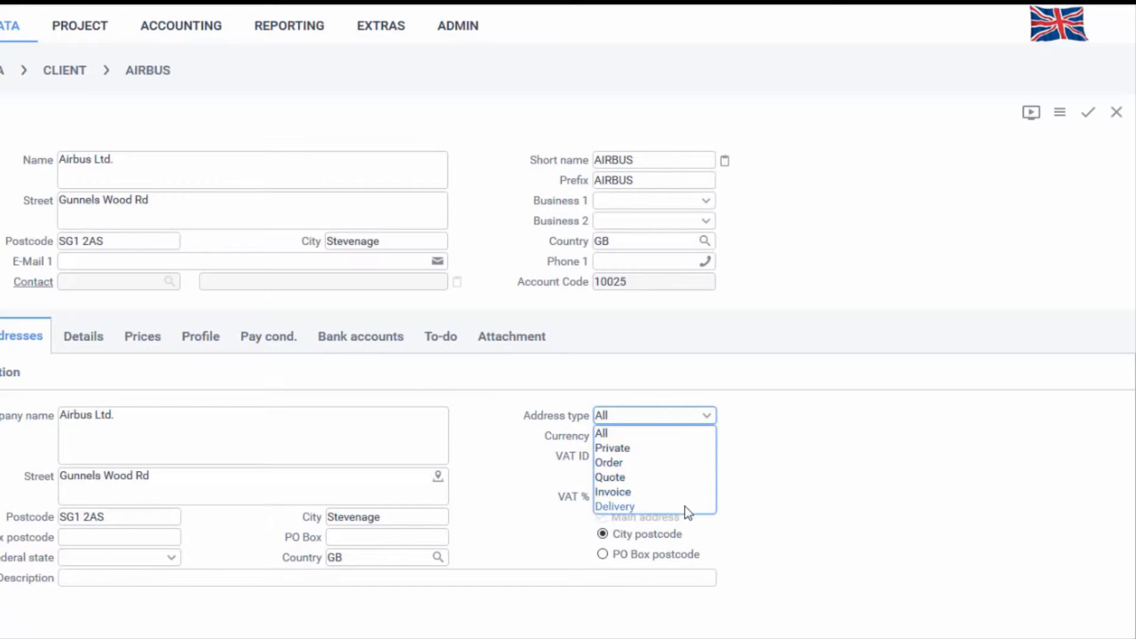
{"action": "left_click", "coordinate": [821, 428]}
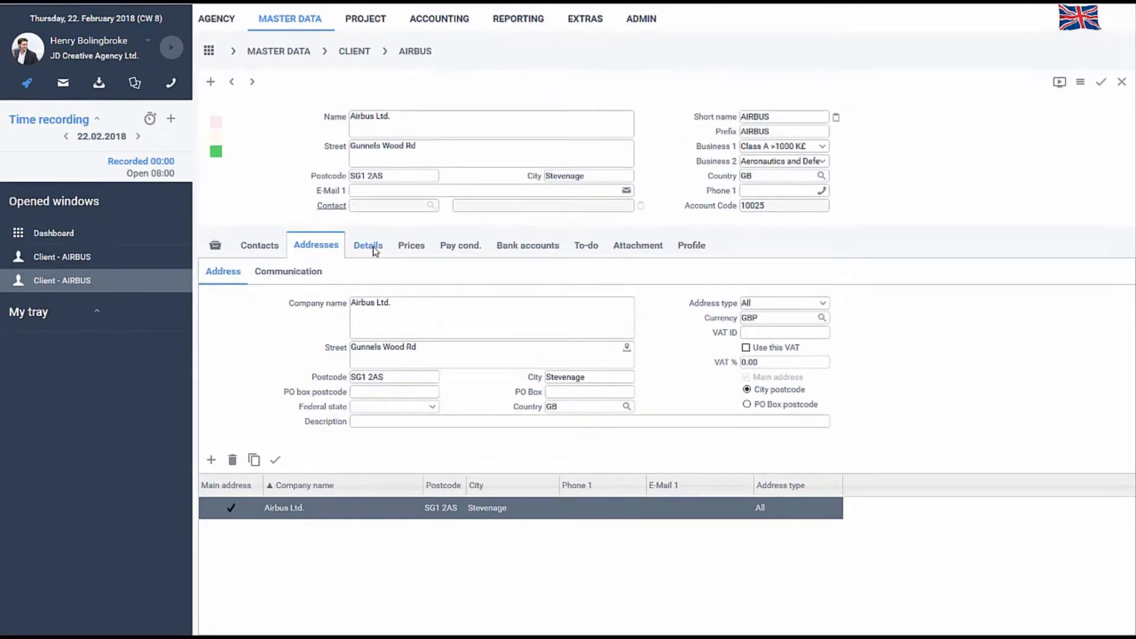
- Review the Airbus Ltd. client's details, employee prices, payment conditions, bank accounts, attachments and to-dos
{"action": "left_click", "coordinate": [375, 250]}
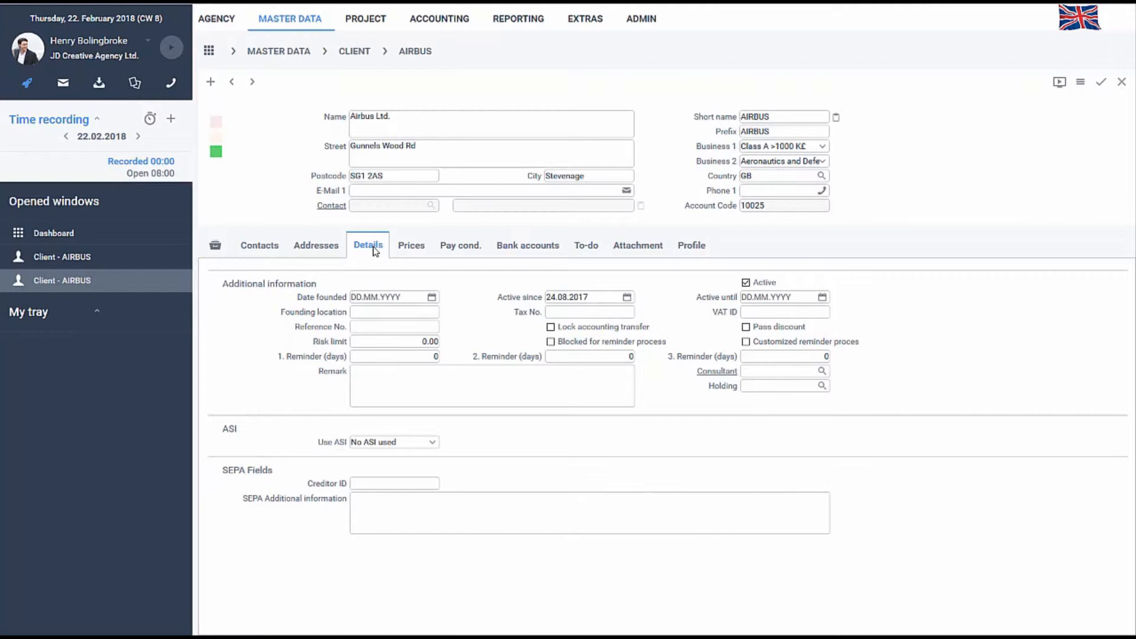
{"action": "left_click", "coordinate": [417, 251]}
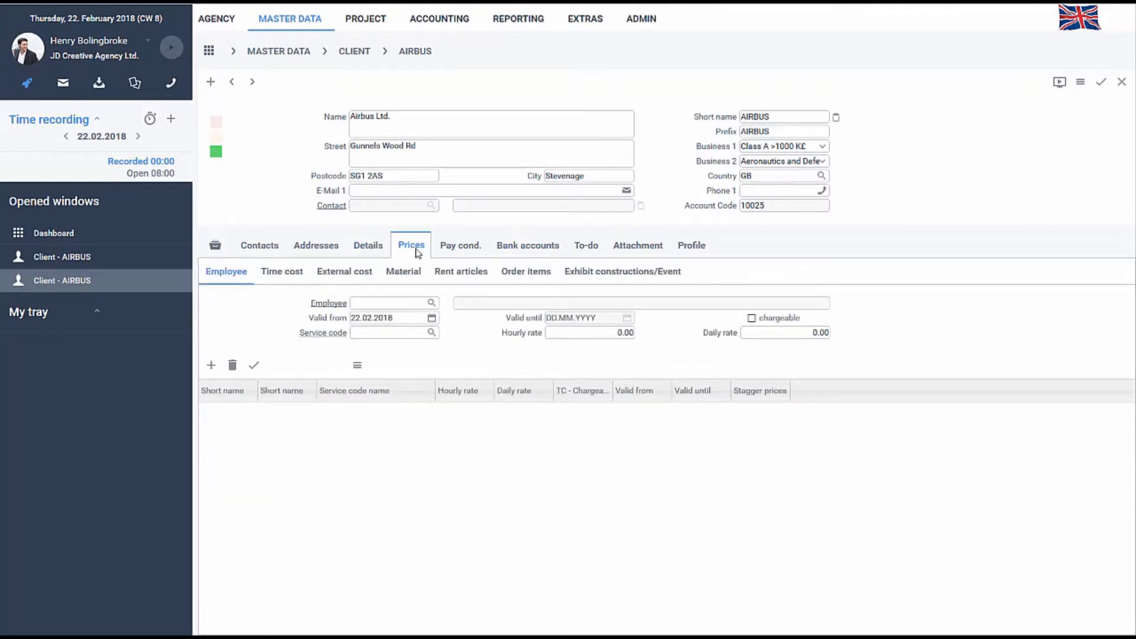
{"action": "left_click", "coordinate": [458, 253]}
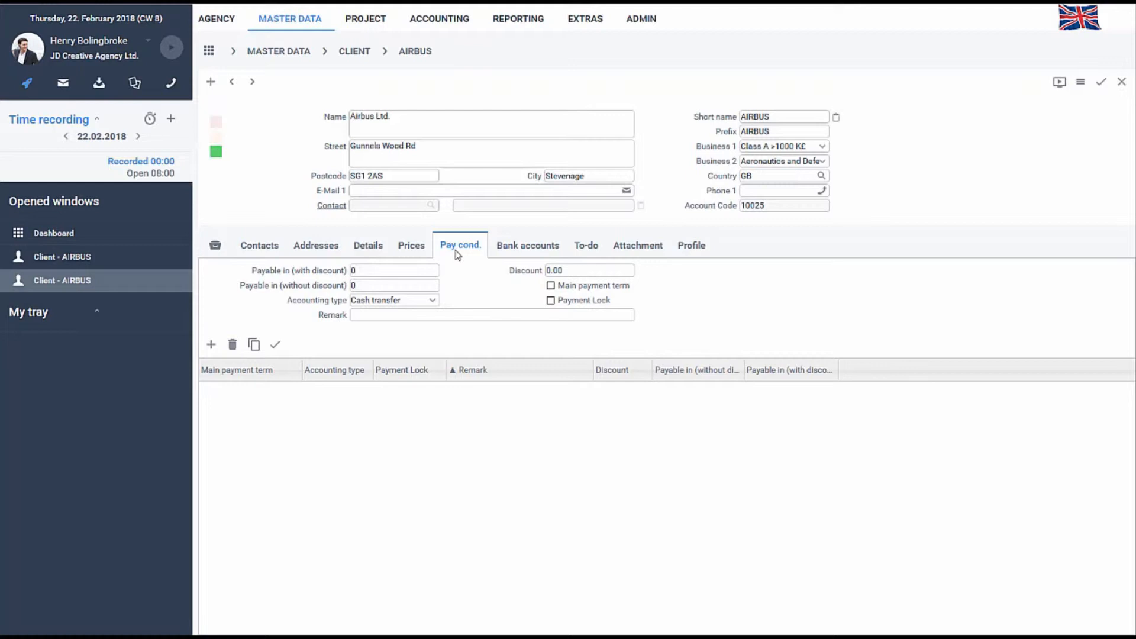
{"action": "left_click", "coordinate": [511, 251]}
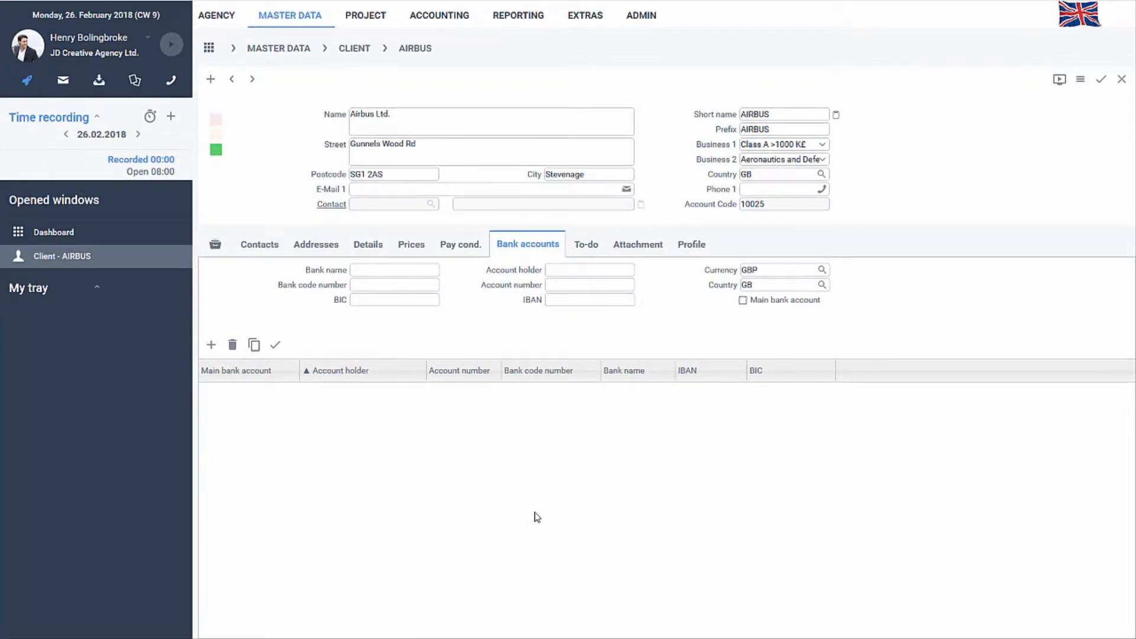
{"action": "left_click", "coordinate": [661, 250]}
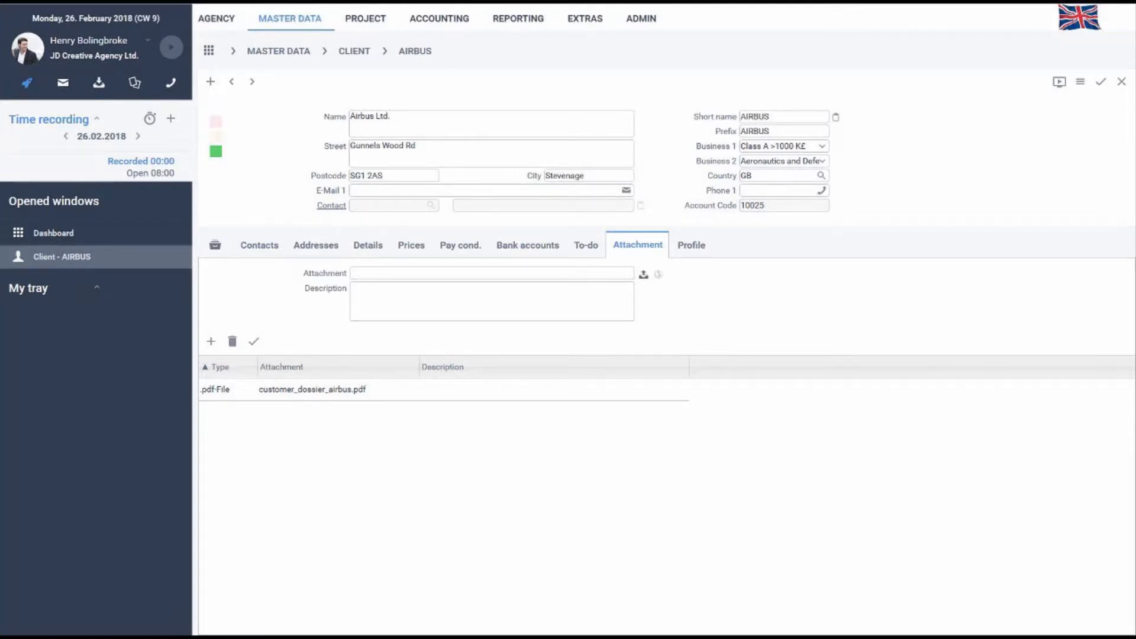
{"action": "left_click", "coordinate": [587, 249]}
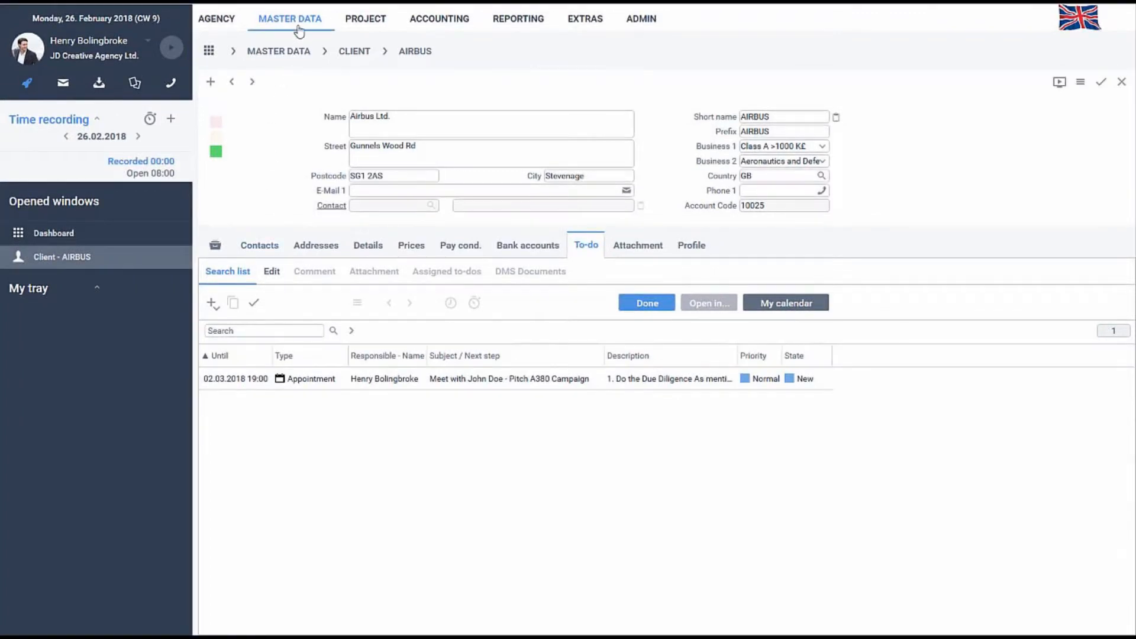
- Open the prospect master data, review the actions for copying or moving prospects, and close the prospect and client windows
{"action": "mouse_move", "coordinate": [299, 20]}
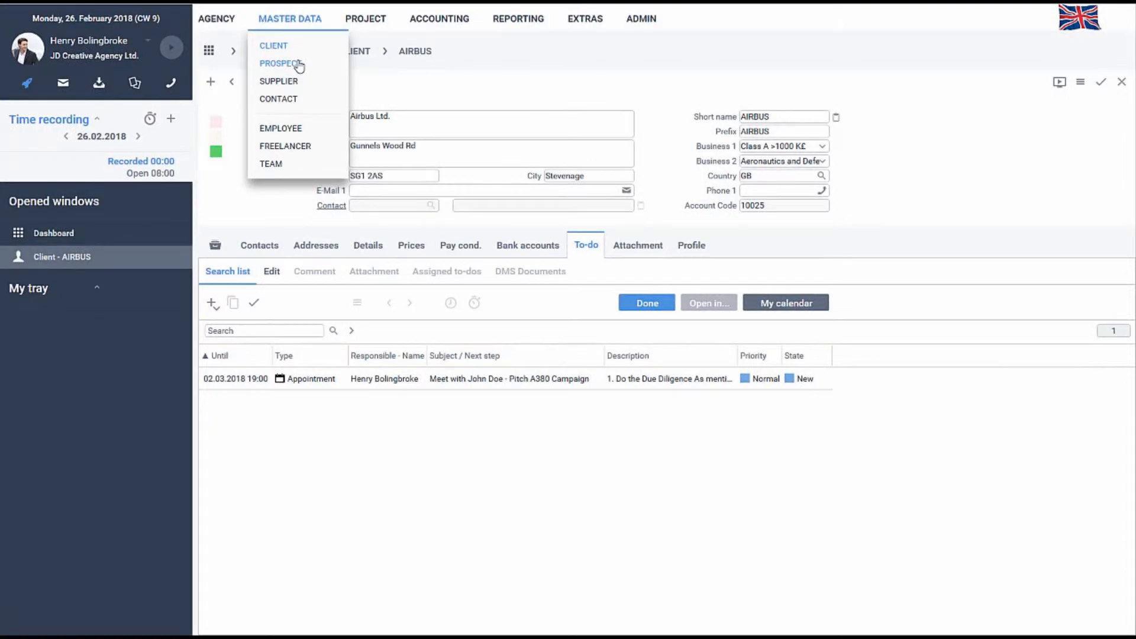
{"action": "left_click", "coordinate": [278, 64]}
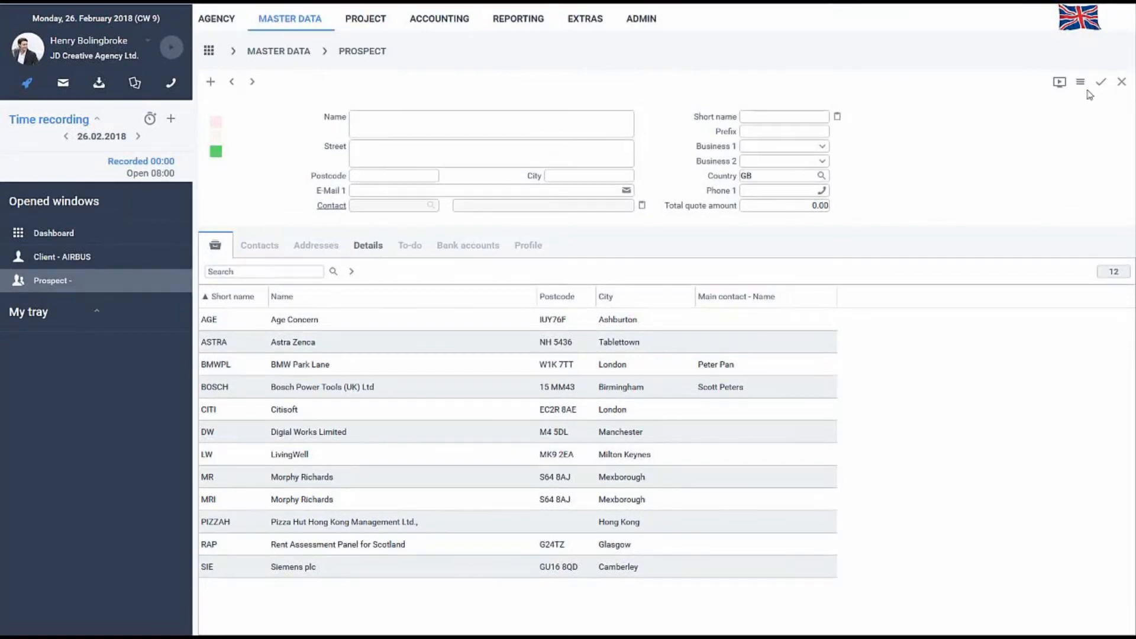
{"action": "left_click", "coordinate": [1081, 83]}
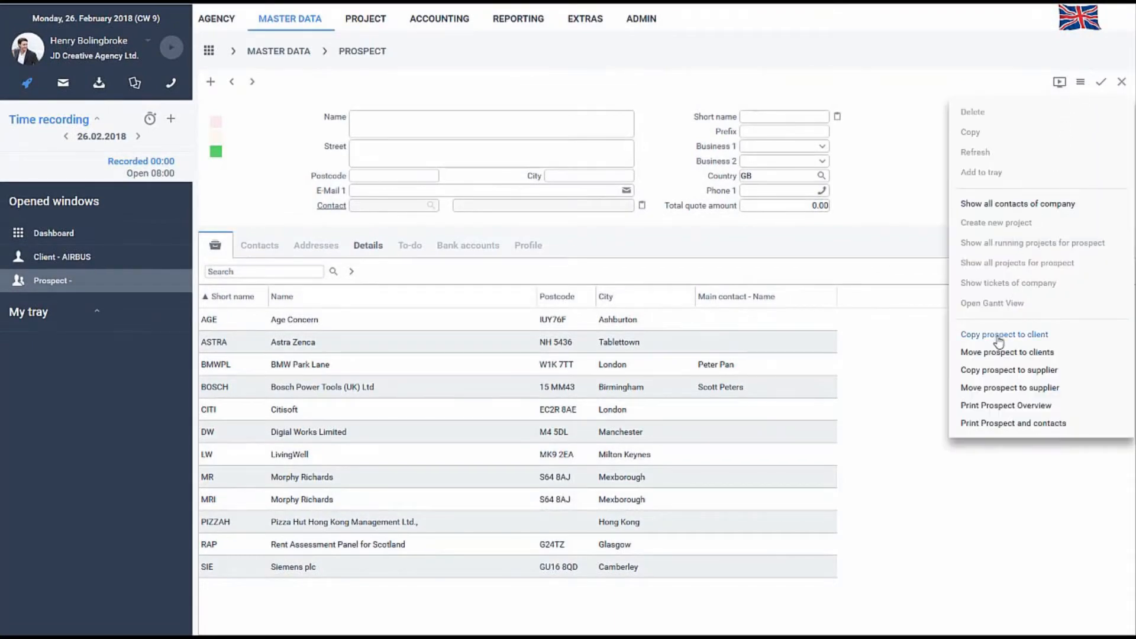
{"action": "left_click", "coordinate": [992, 389]}
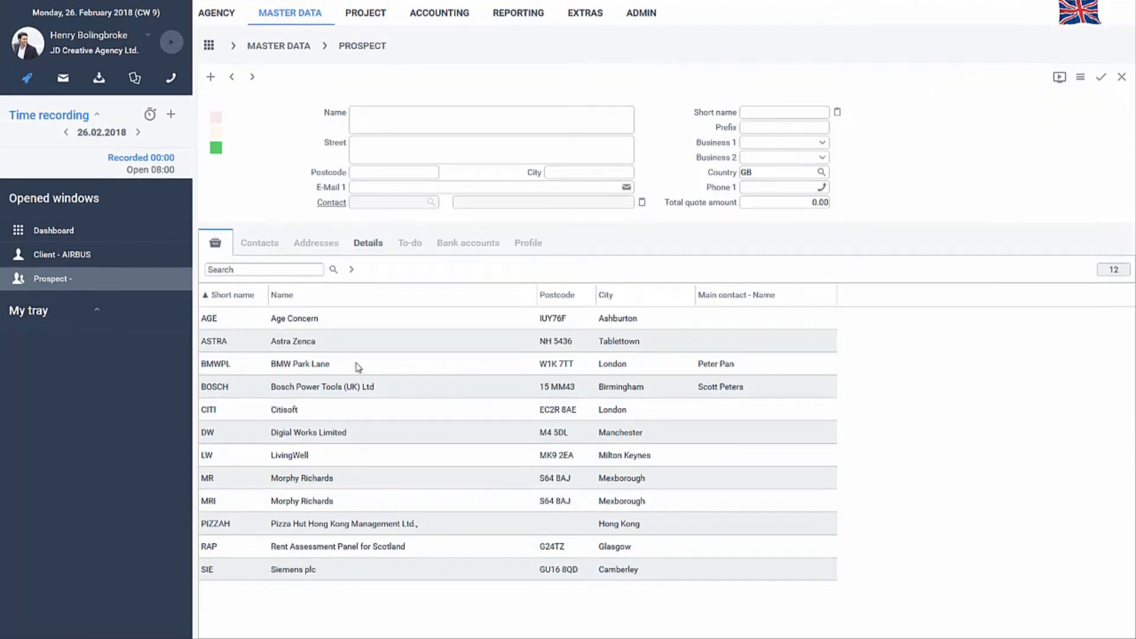
{"action": "left_click", "coordinate": [185, 279]}
{"action": "left_click", "coordinate": [184, 262]}
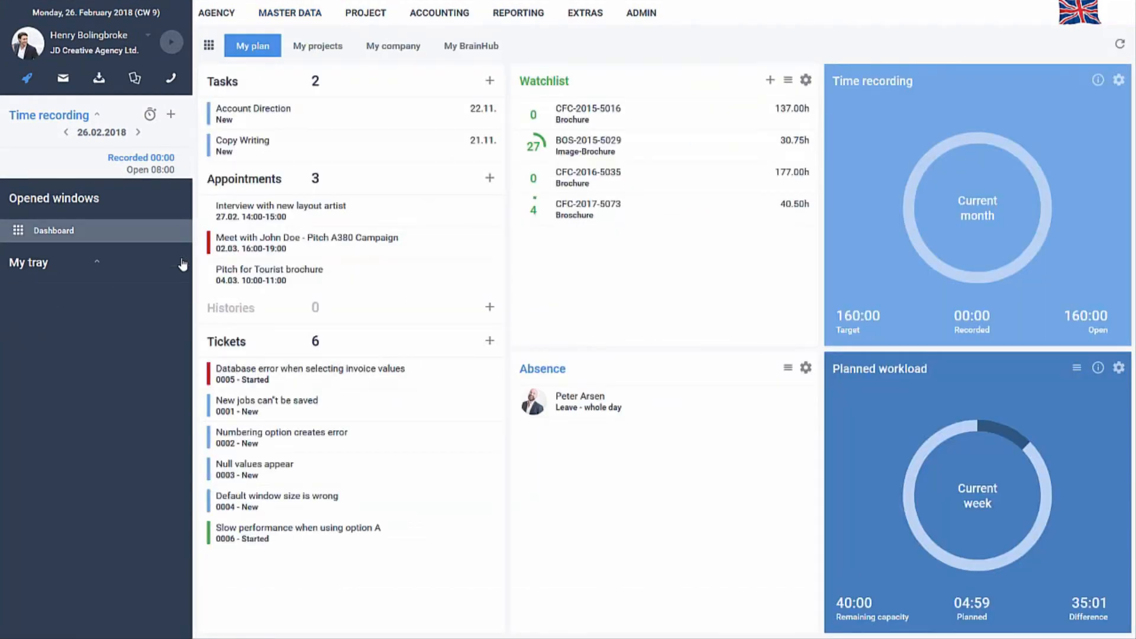
- Open the supplier The Best Photos in the World Company, view its bank accounts and payment conditions, and return to the supplier list
{"action": "left_click", "coordinate": [315, 14]}
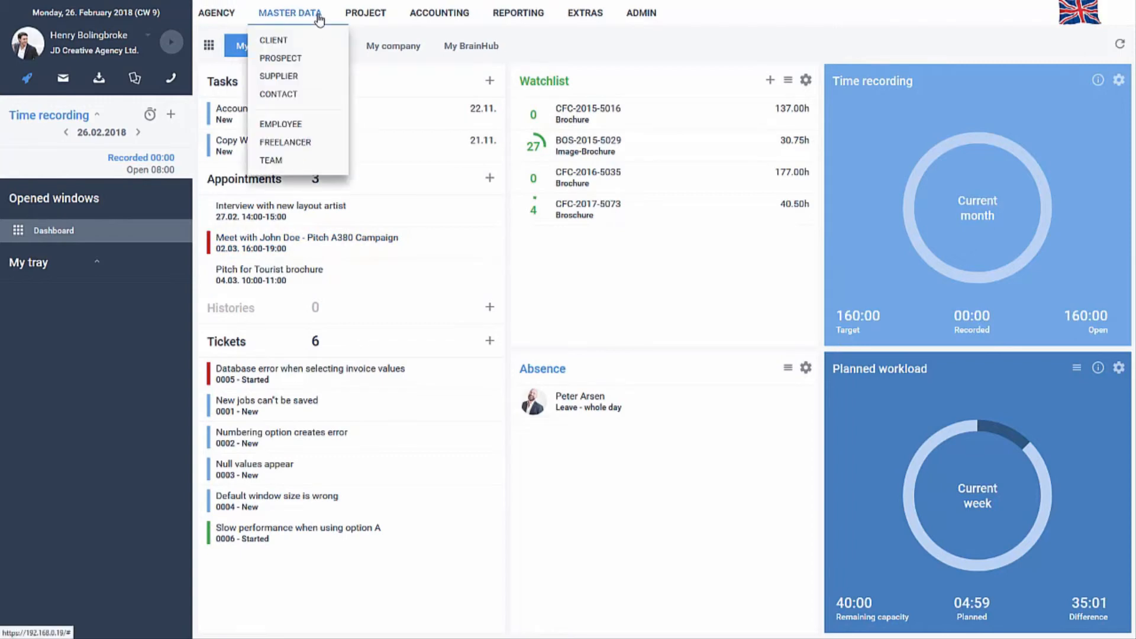
{"action": "left_click", "coordinate": [299, 80]}
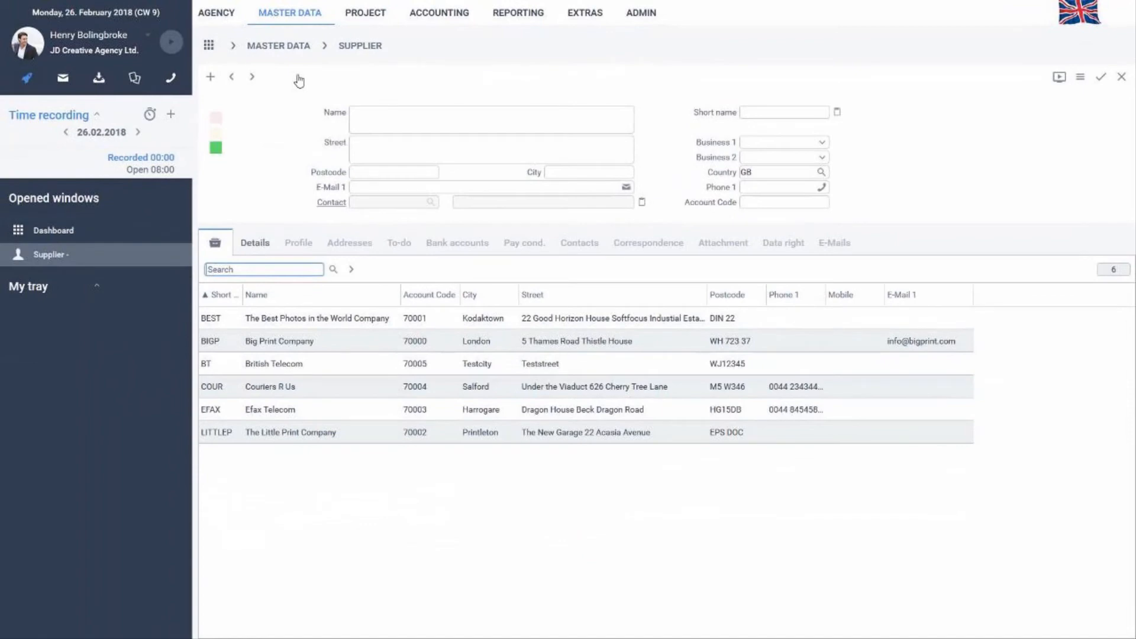
{"action": "left_click", "coordinate": [400, 320]}
{"action": "left_click", "coordinate": [464, 252]}
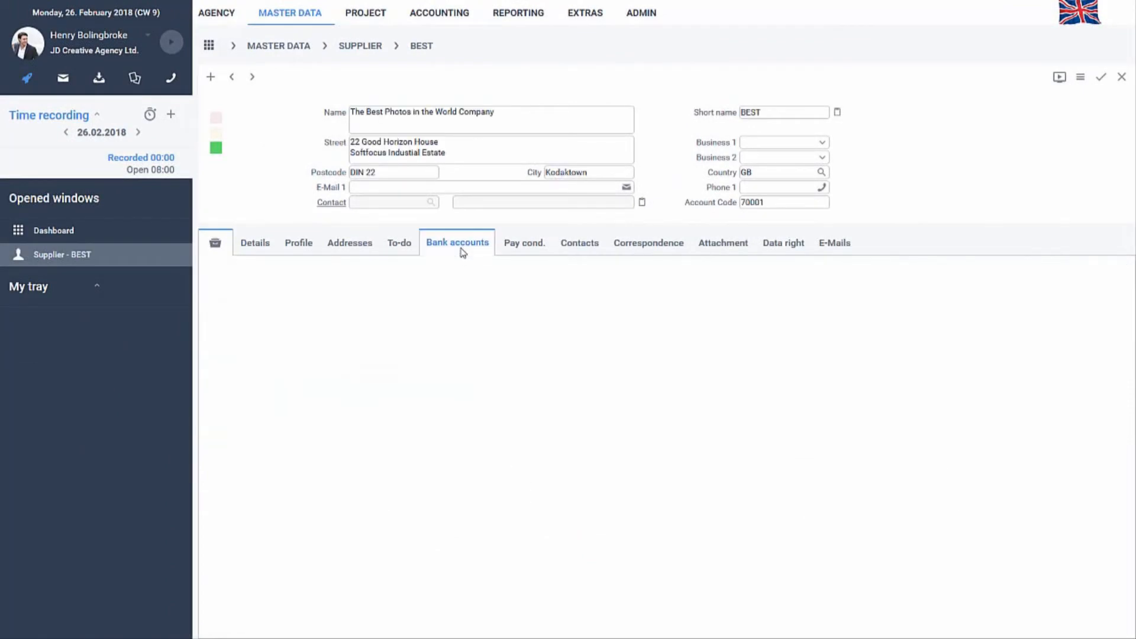
{"action": "left_click", "coordinate": [528, 252]}
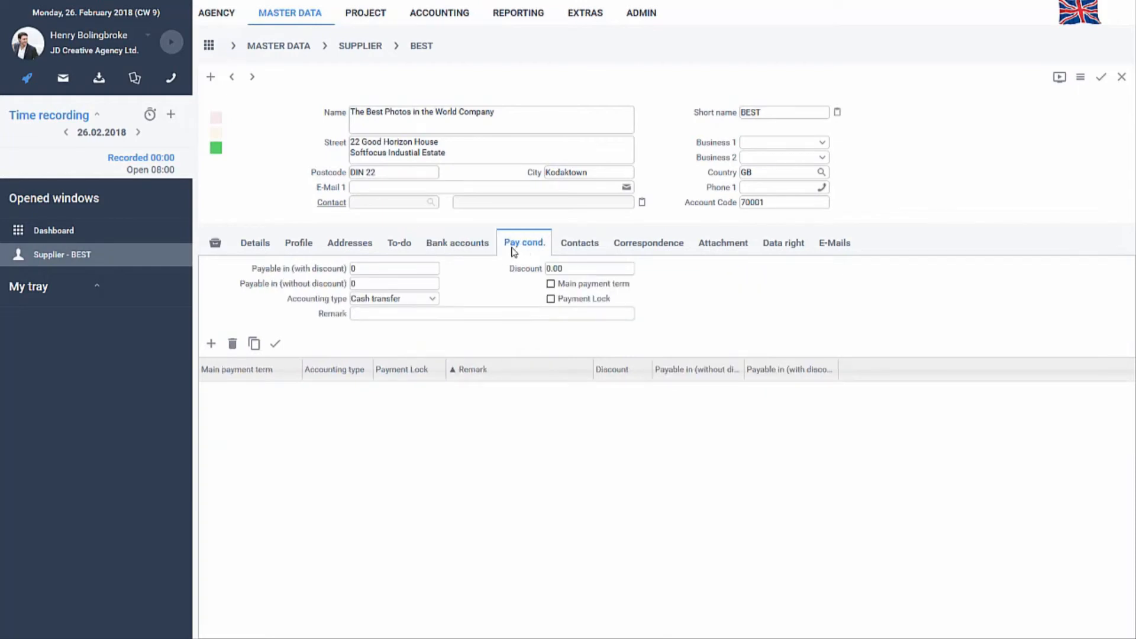
{"action": "left_click", "coordinate": [214, 243]}
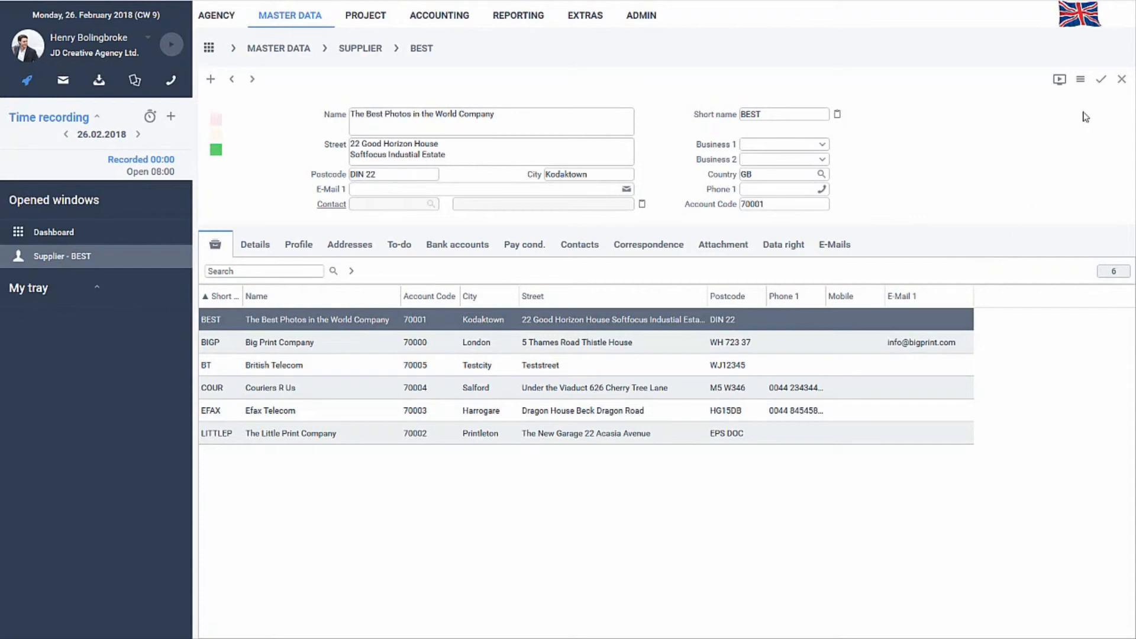
- Review the actions available for the selected supplier record and open the options for the supplier list
{"action": "left_click", "coordinate": [1082, 83]}
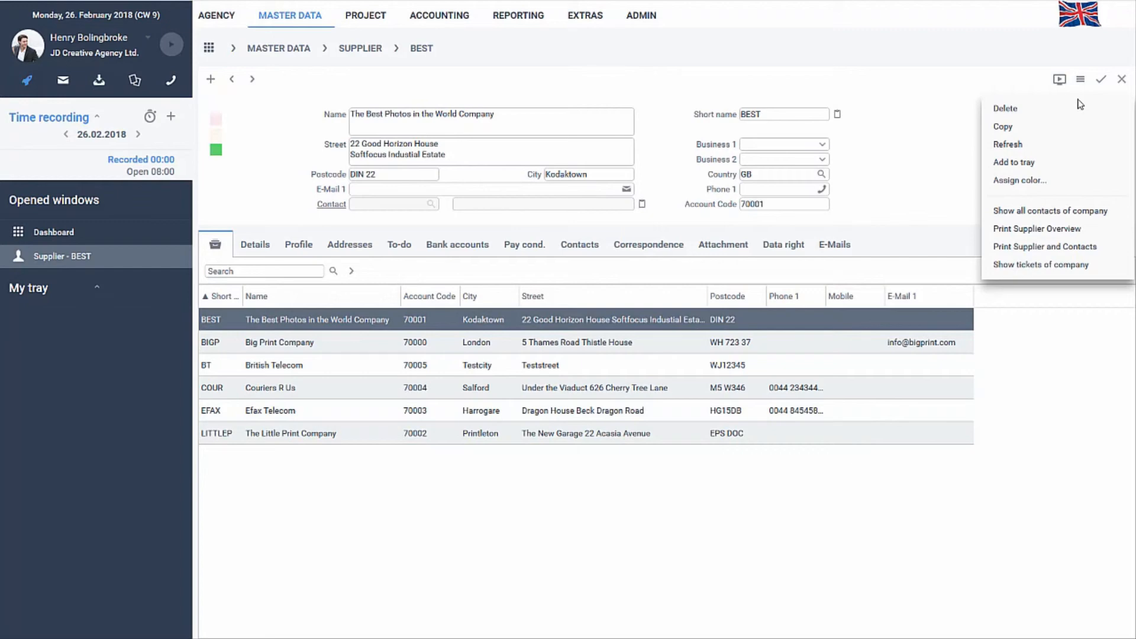
{"action": "left_click", "coordinate": [1052, 383]}
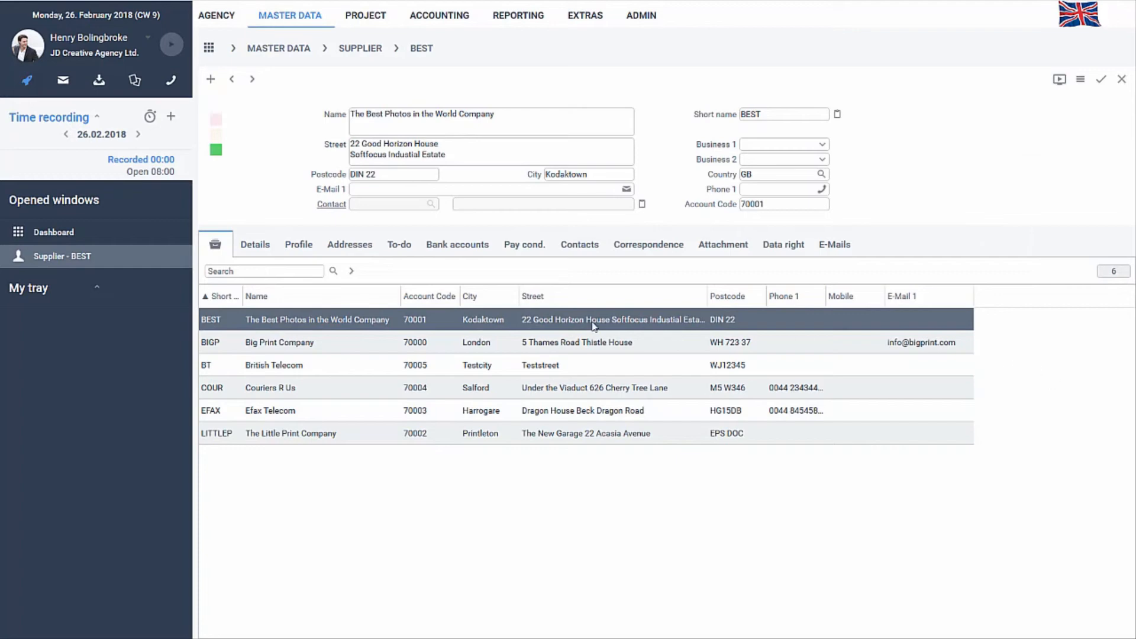
{"action": "right_click", "coordinate": [245, 319]}
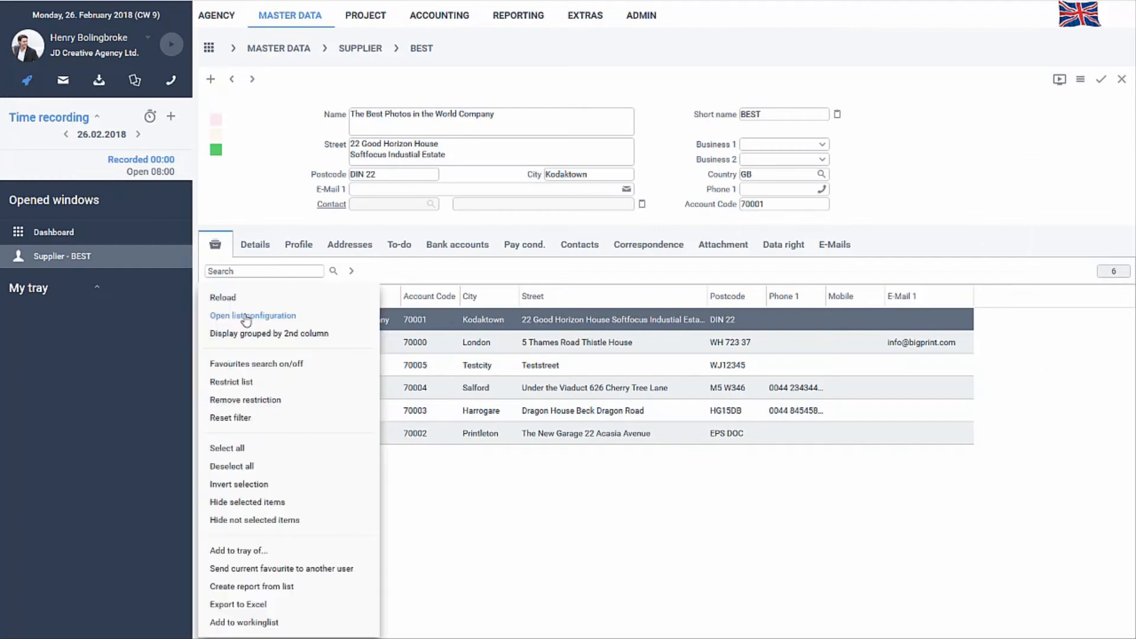